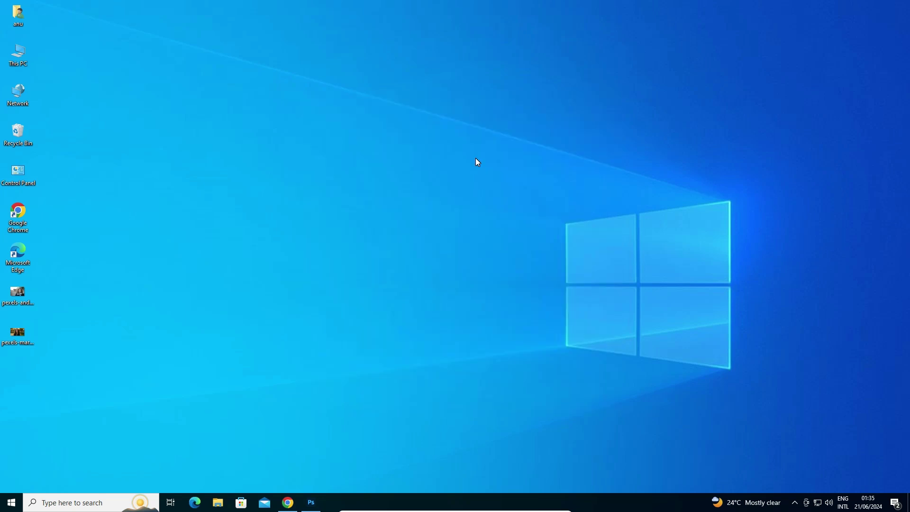
Step: Check the EPSON L120 printer properties for the portrait and find Paper Type locked to plain papers
click(313, 505)
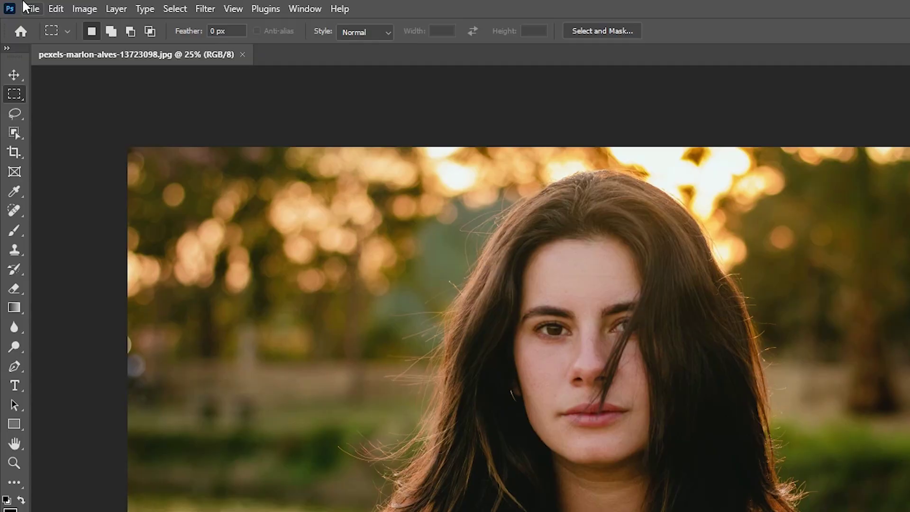
click(21, 5)
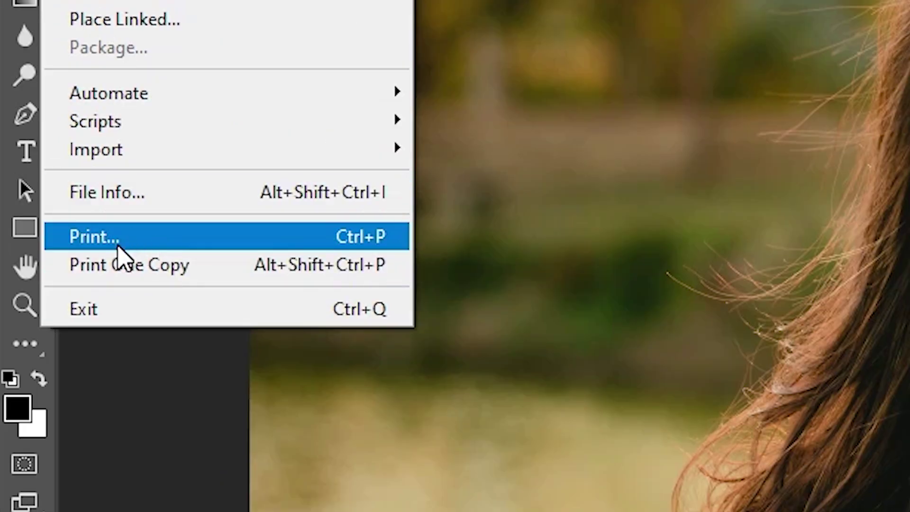
click(118, 243)
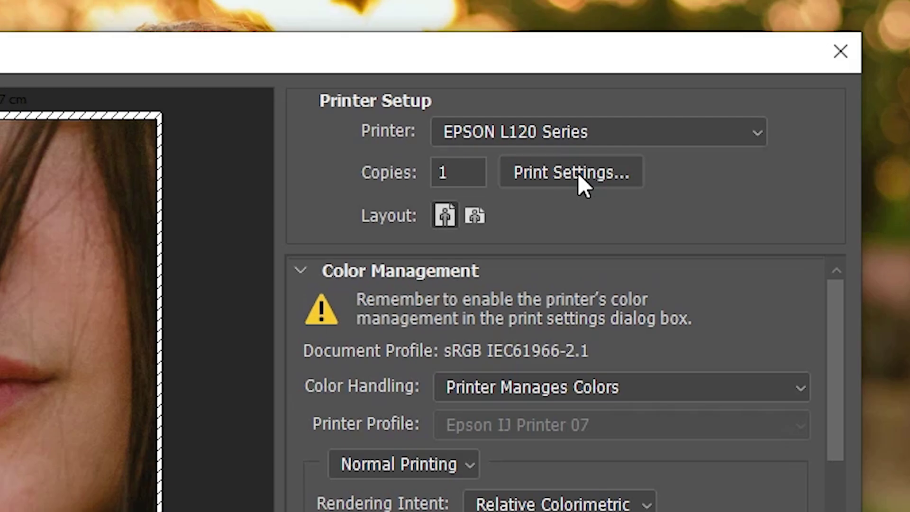
click(650, 105)
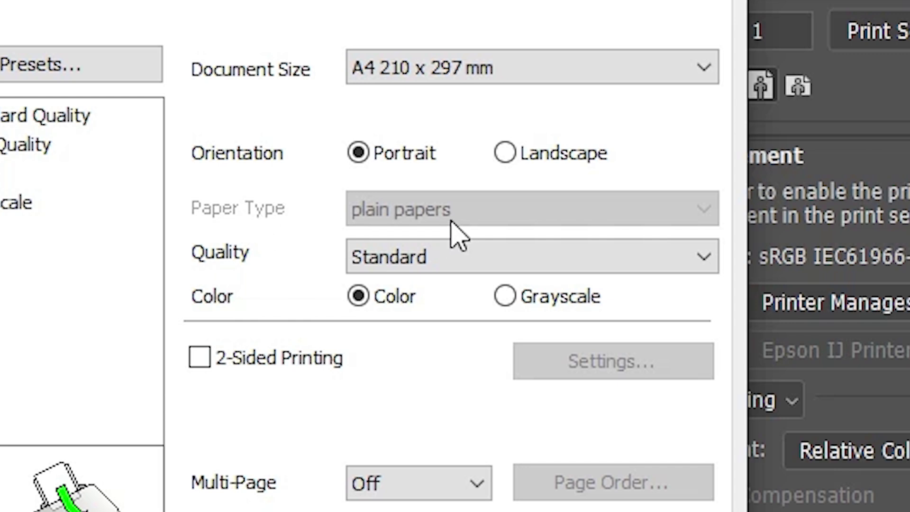
click(409, 204)
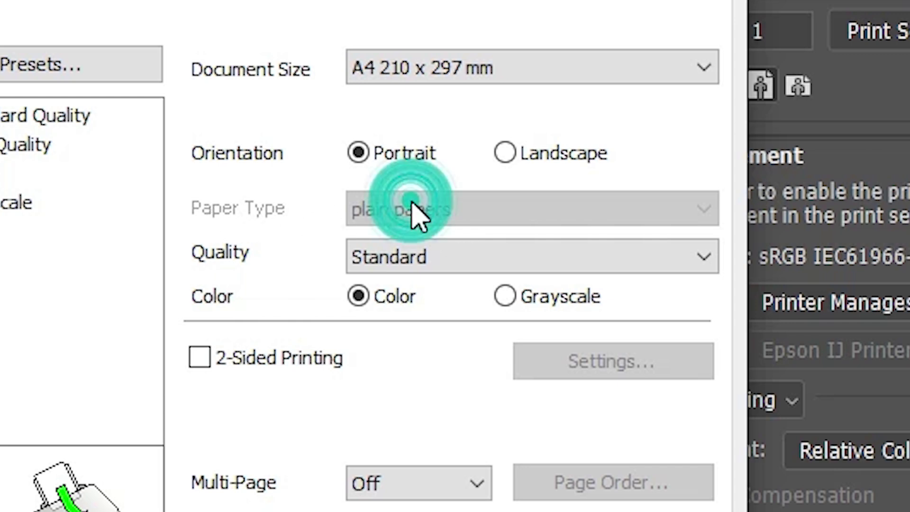
click(510, 204)
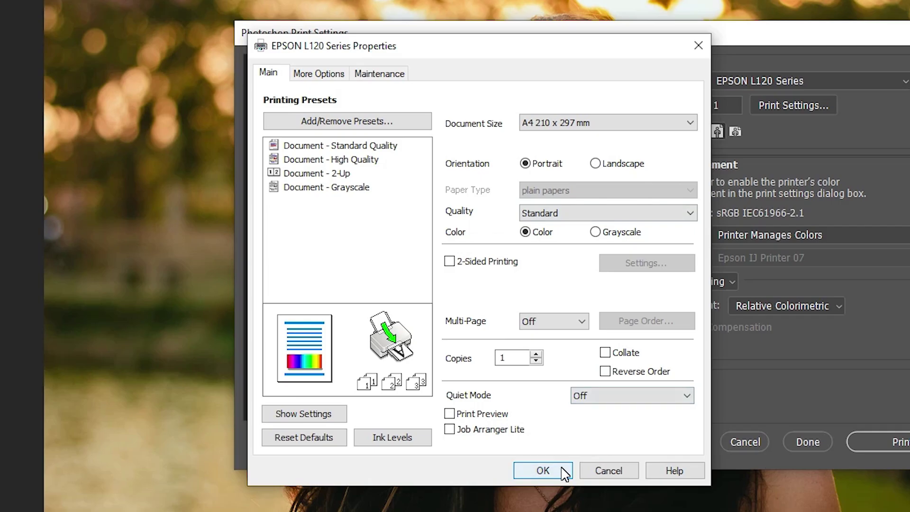
click(563, 472)
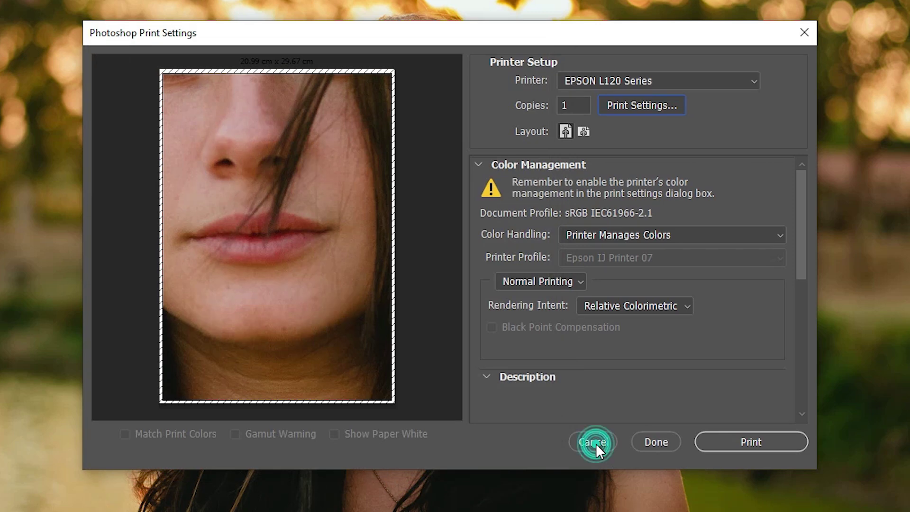
Step: Cancel the Print Settings dialog and exit Photoshop
click(593, 442)
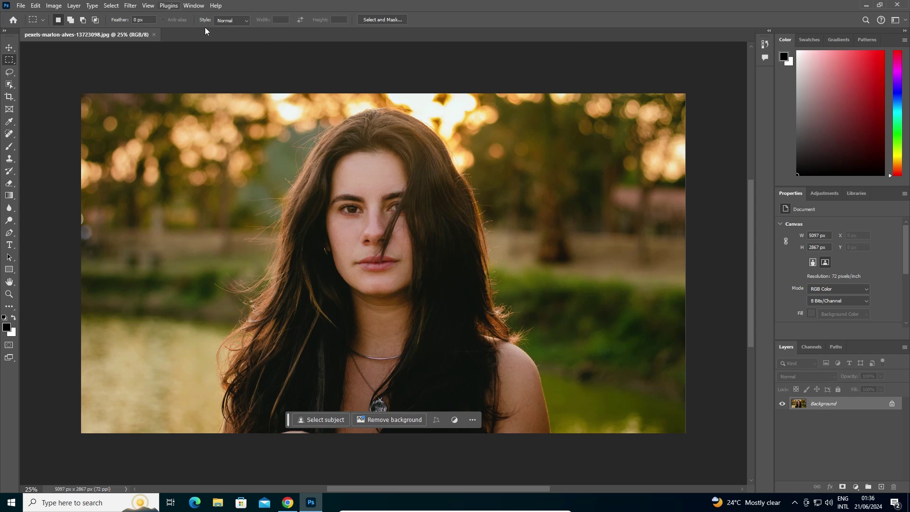
click(904, 7)
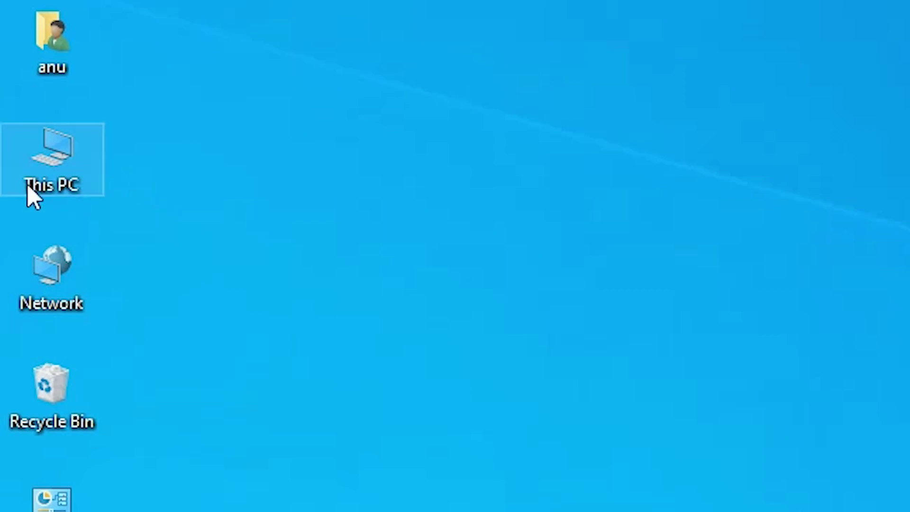
Step: Check This PC's properties for a 64-bit operating system on an x64 processor, then close Settings
right_click(37, 175)
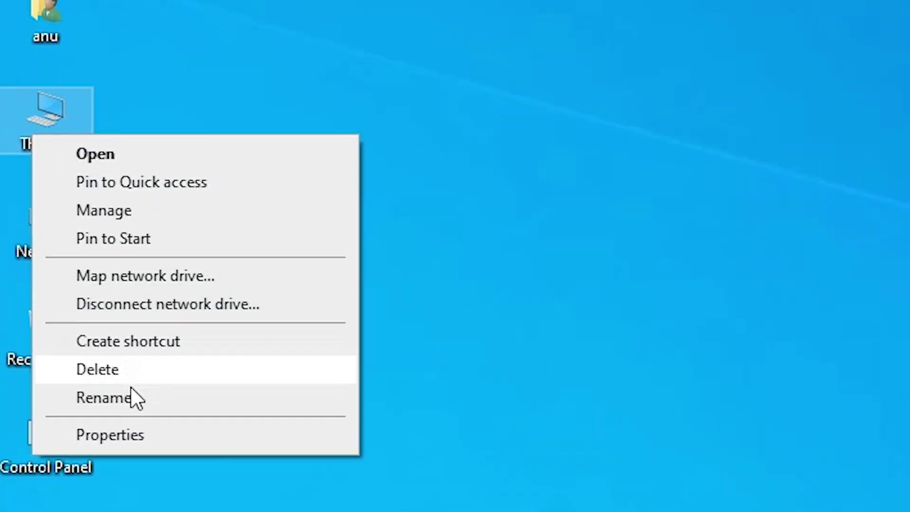
click(154, 502)
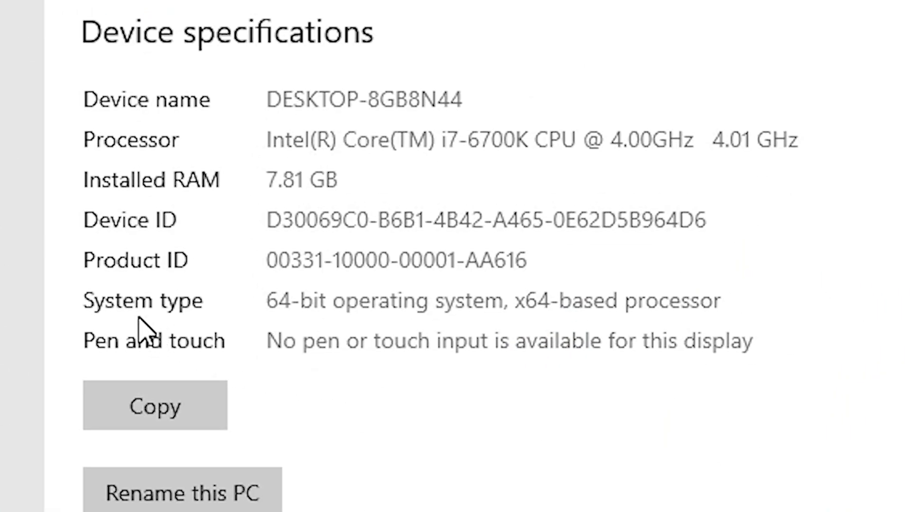
drag(271, 299, 743, 311)
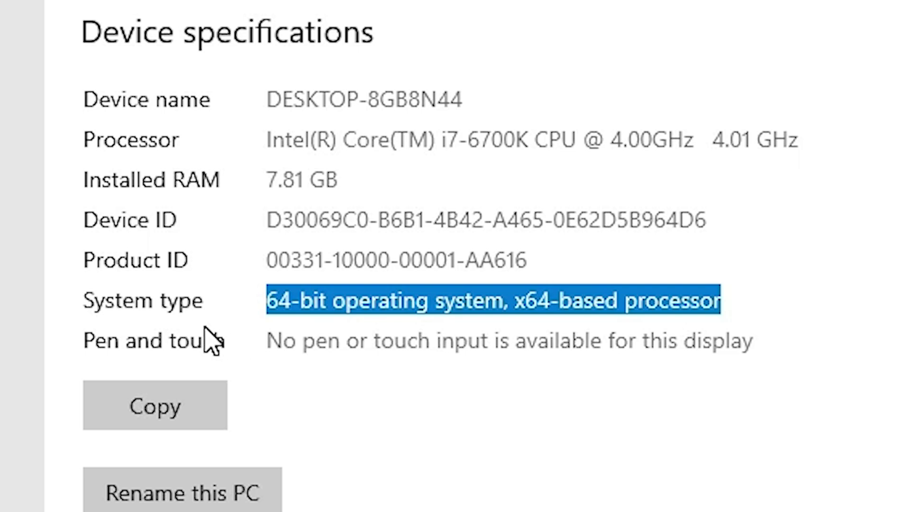
click(423, 310)
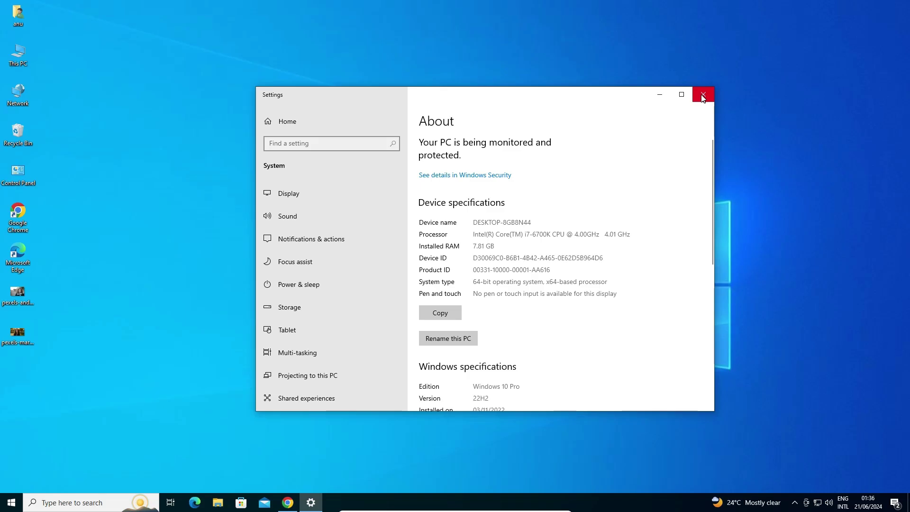
click(701, 94)
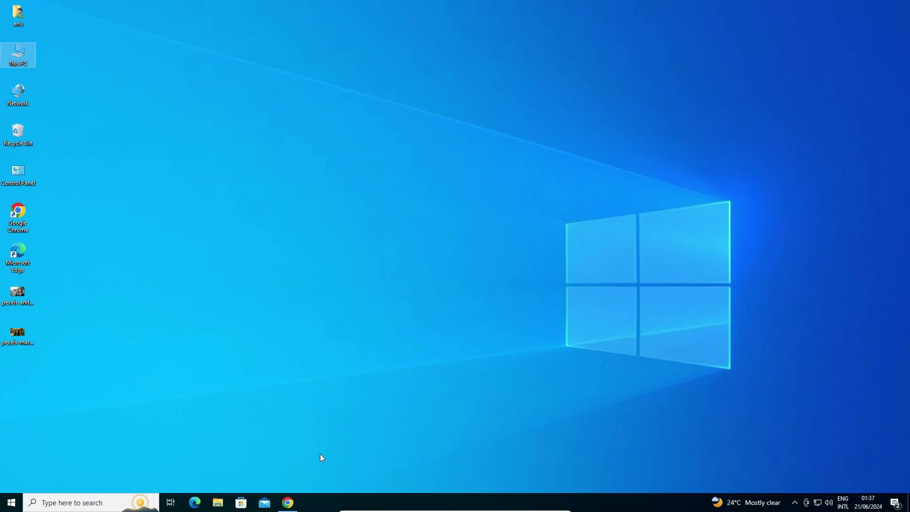
Step: Rerun the 'epson l110 printer driver download' search and open the first result in a new tab
click(287, 502)
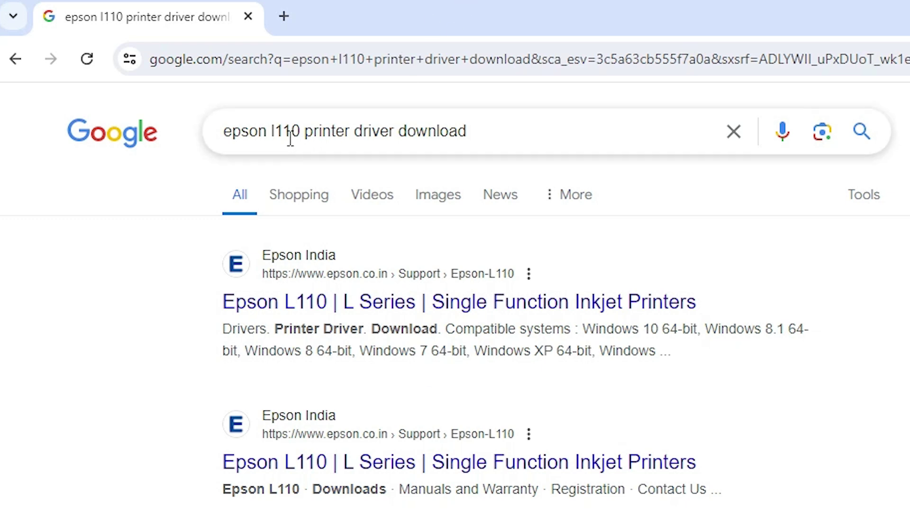
click(517, 137)
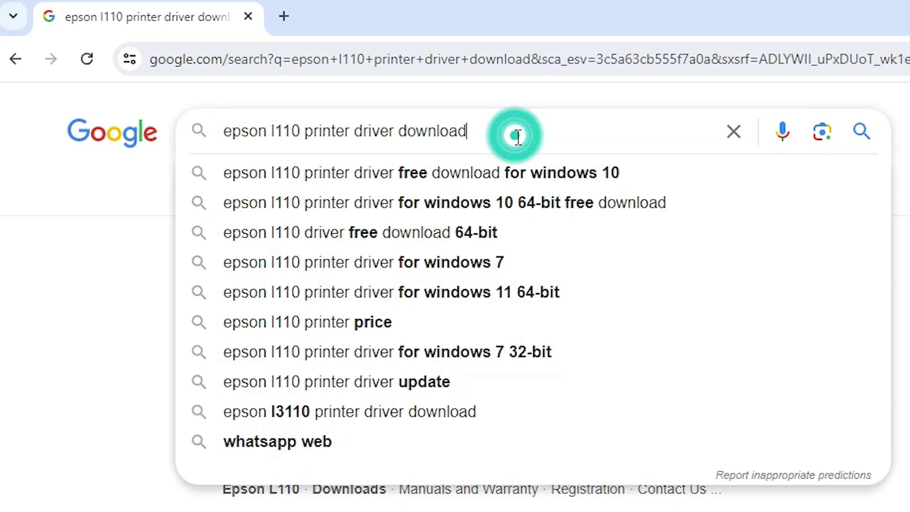
key(Return)
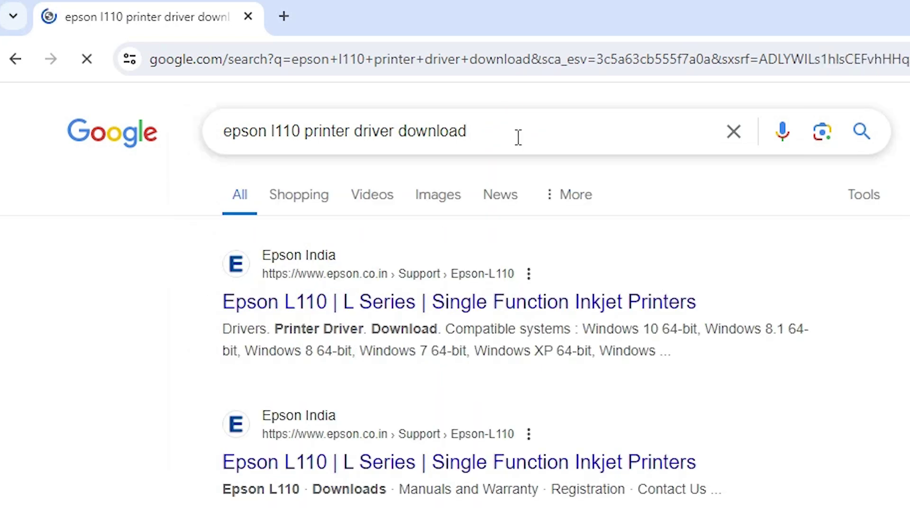
right_click(380, 311)
click(425, 322)
click(166, 2)
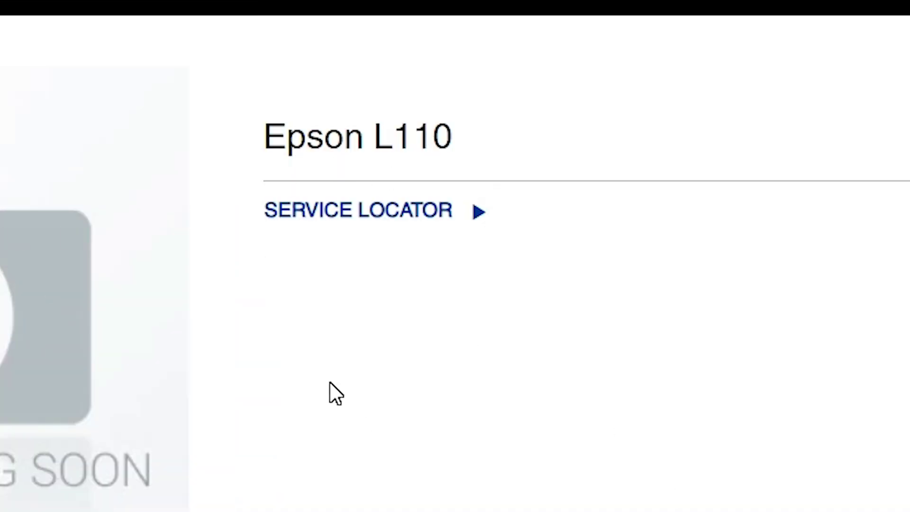
Step: Filter the Epson L110 support page to Windows 10 64-bit
scroll(330, 382, down, 5)
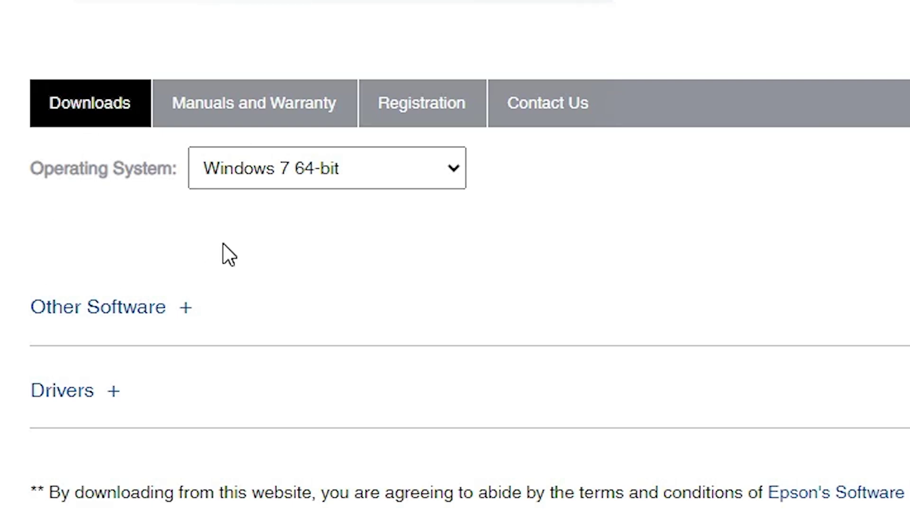
click(359, 167)
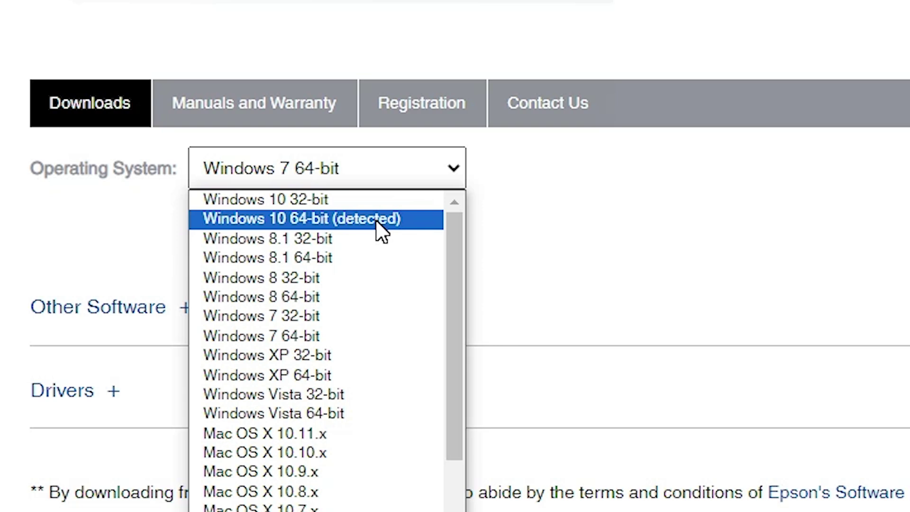
click(354, 218)
click(493, 173)
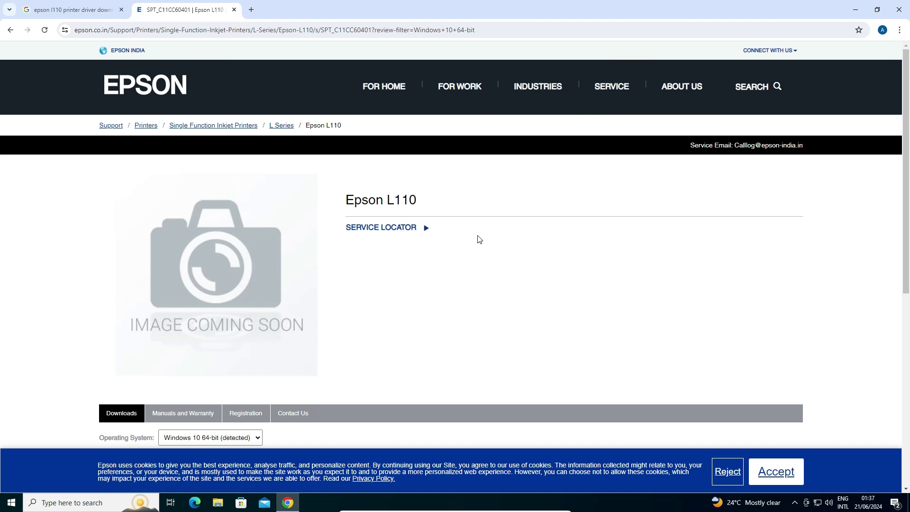
Step: Expand the Drivers section and download the Printer Driver
scroll(478, 239, down, 3)
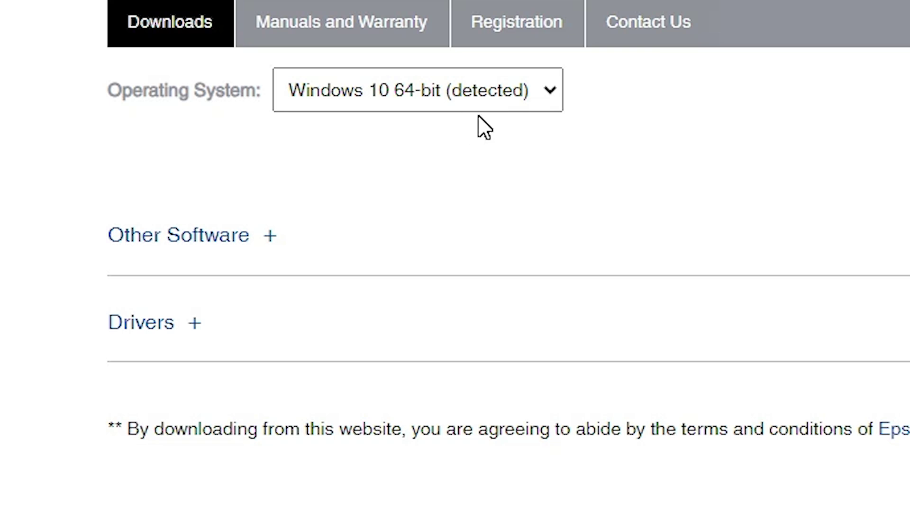
scroll(481, 128, down, 3)
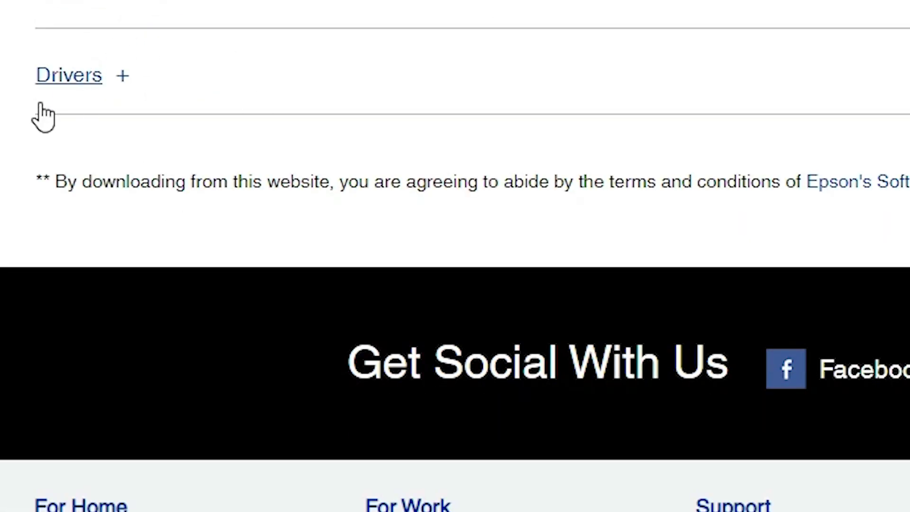
click(125, 76)
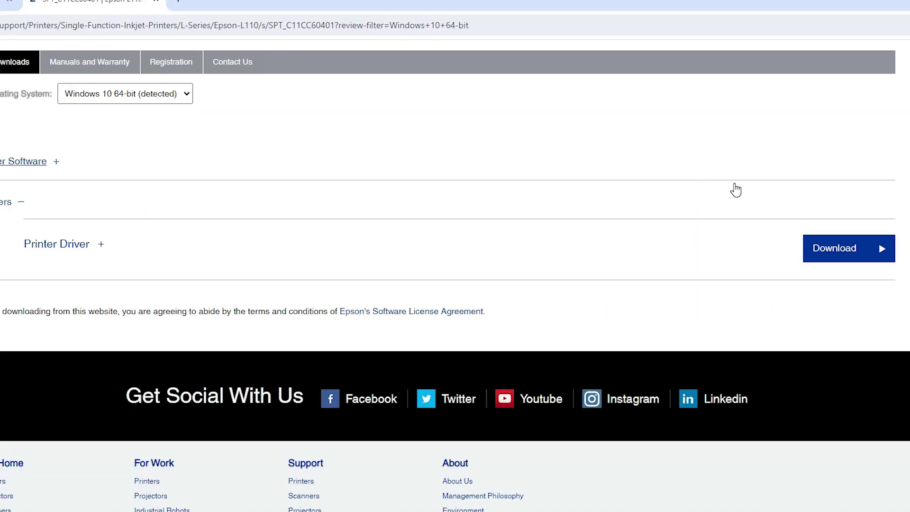
click(835, 246)
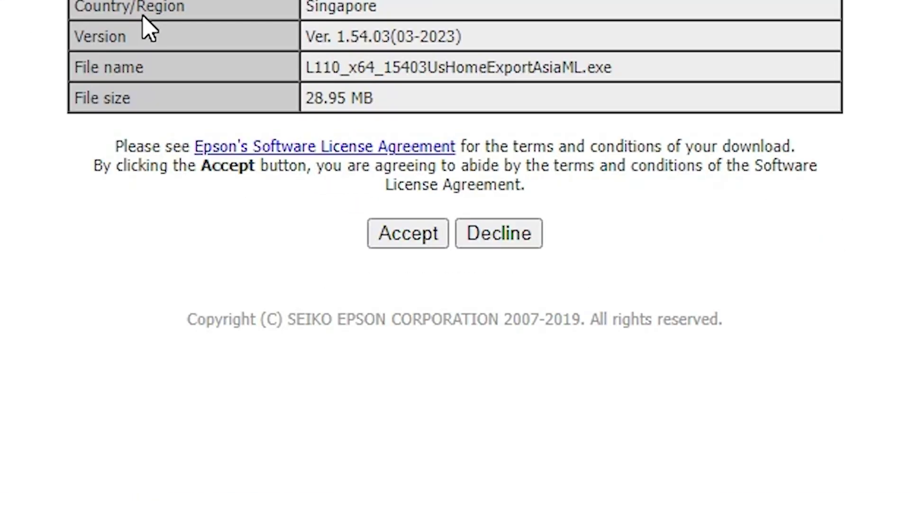
Step: Accept the licence, let the 29.0 MB L110 installer download, and show it in its folder
click(417, 238)
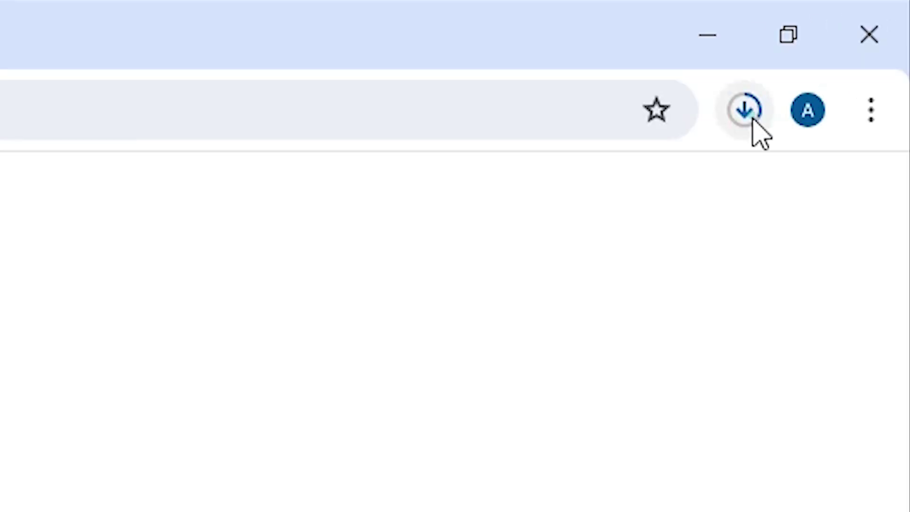
click(868, 31)
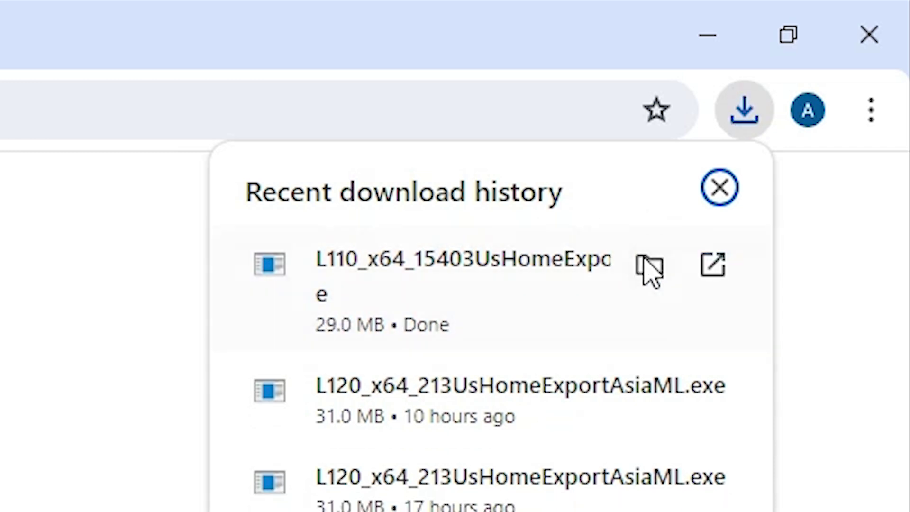
click(650, 266)
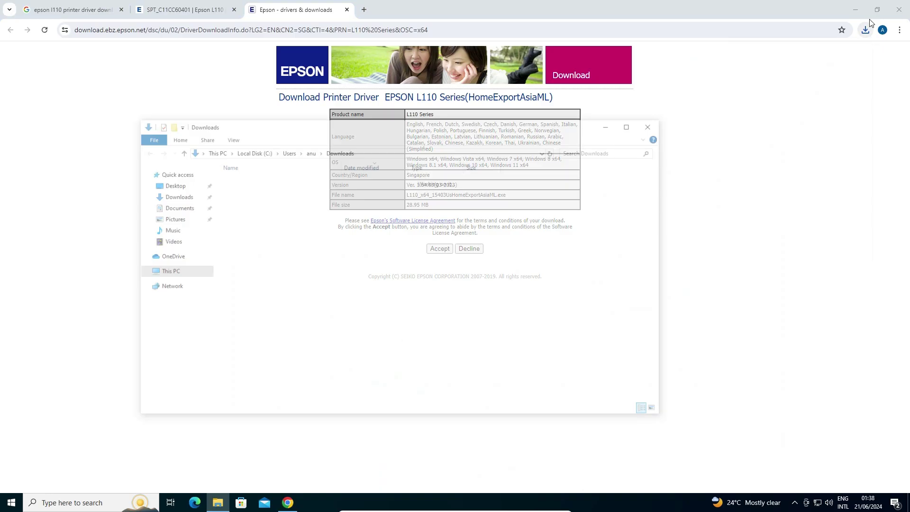
click(724, 56)
click(861, 14)
Step: Move the L110 driver installer from Downloads onto the desktop
drag(251, 194, 43, 433)
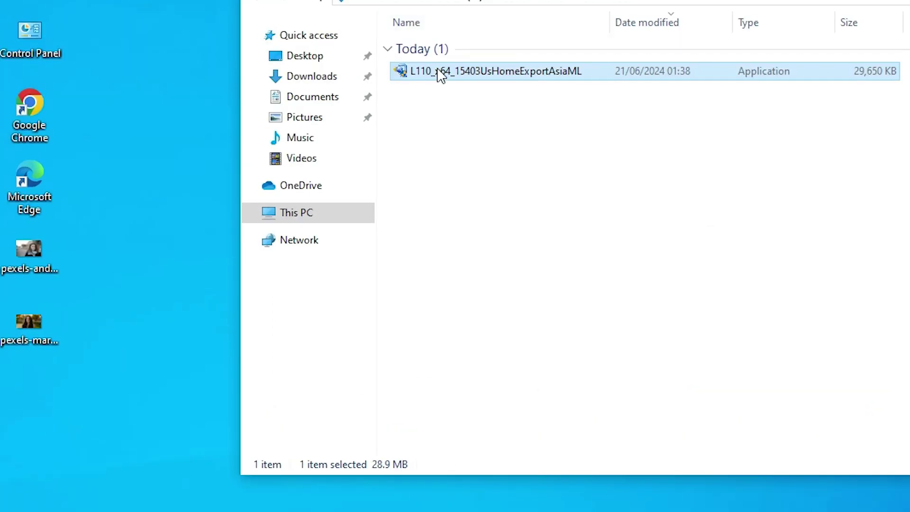
drag(64, 504, 95, 417)
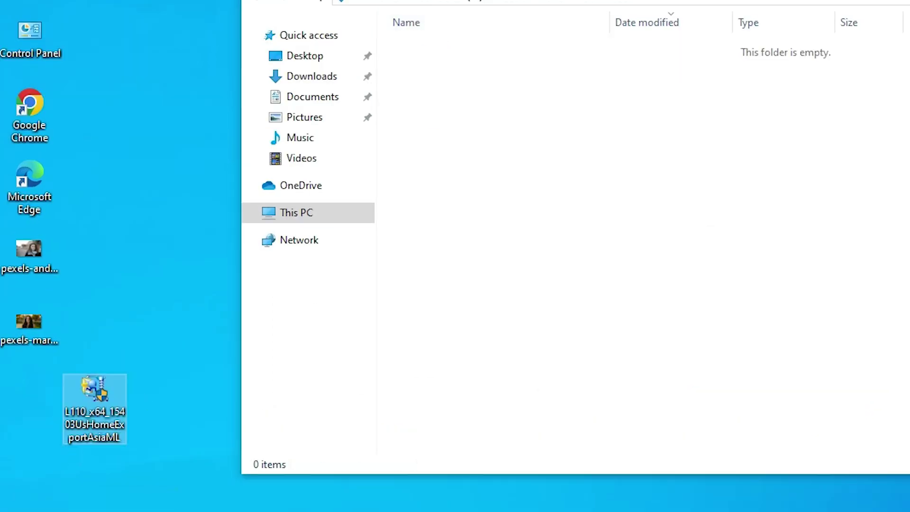
click(654, 122)
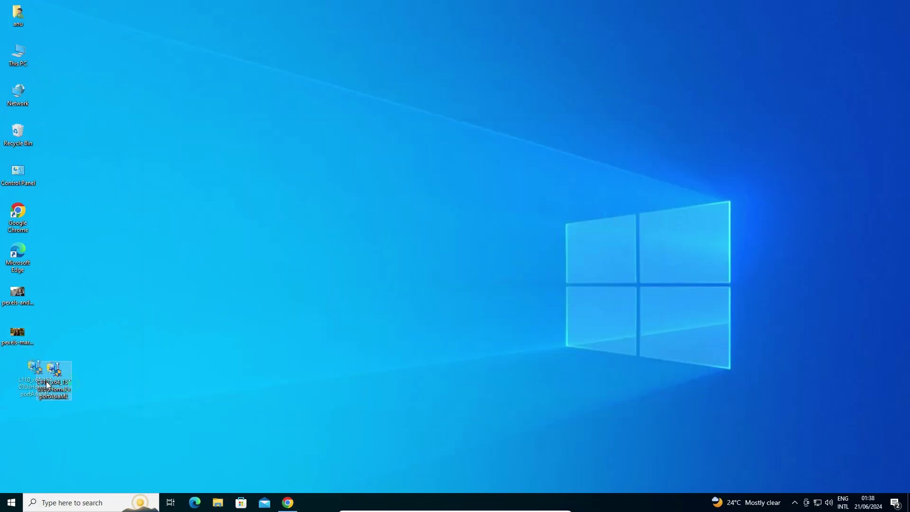
drag(46, 381, 47, 382)
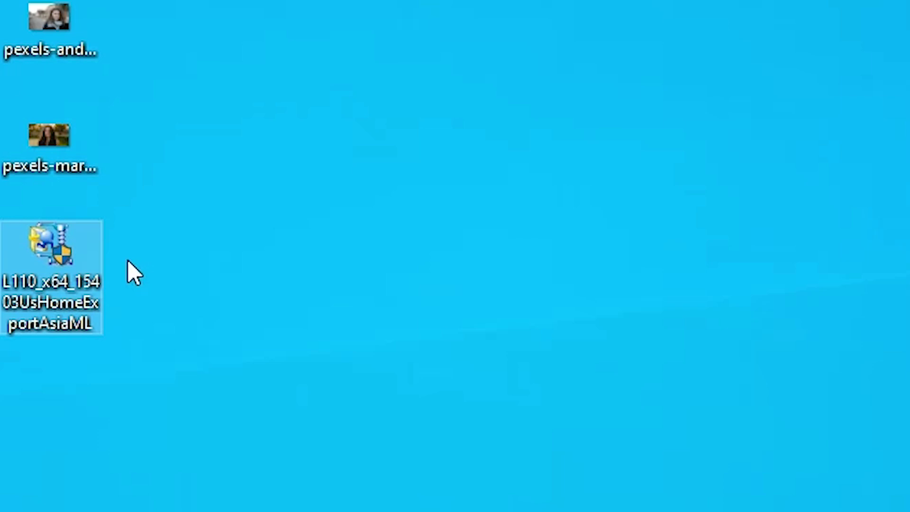
Step: Extract the installer to a desktop folder and check its WINX64 driver files
right_click(73, 283)
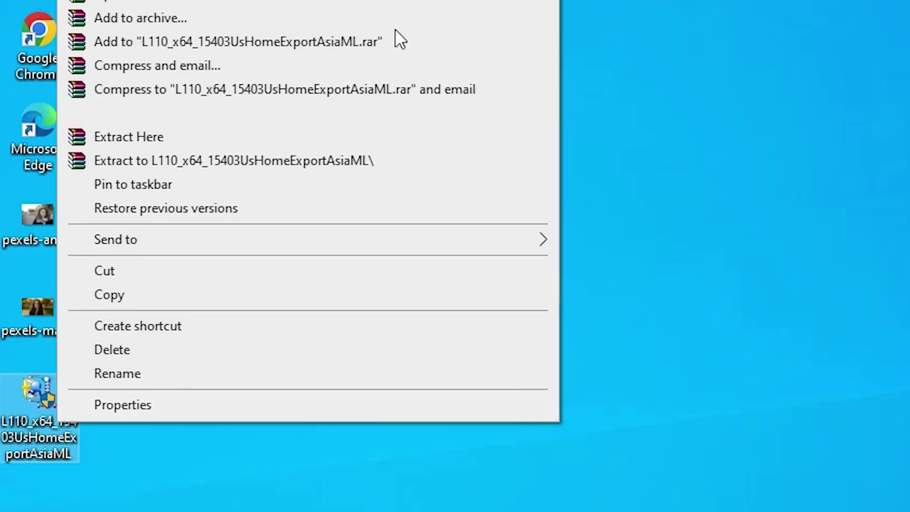
click(132, 111)
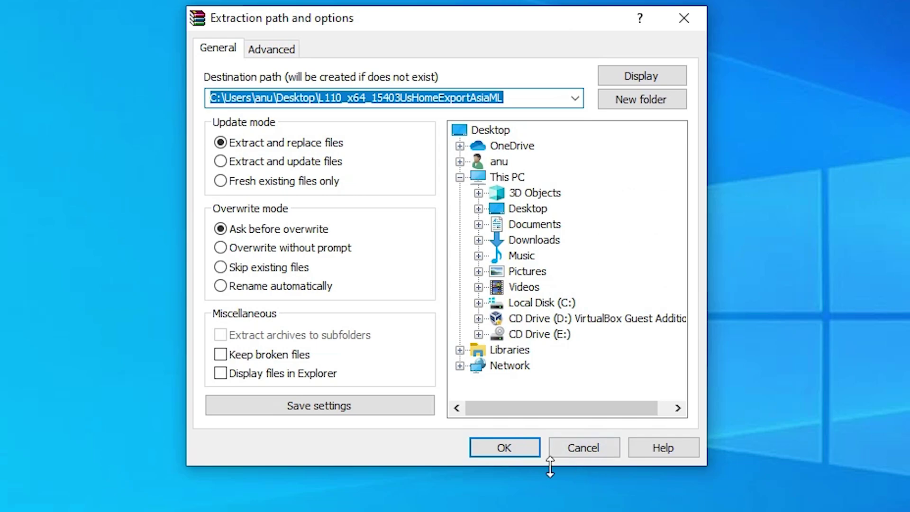
click(531, 450)
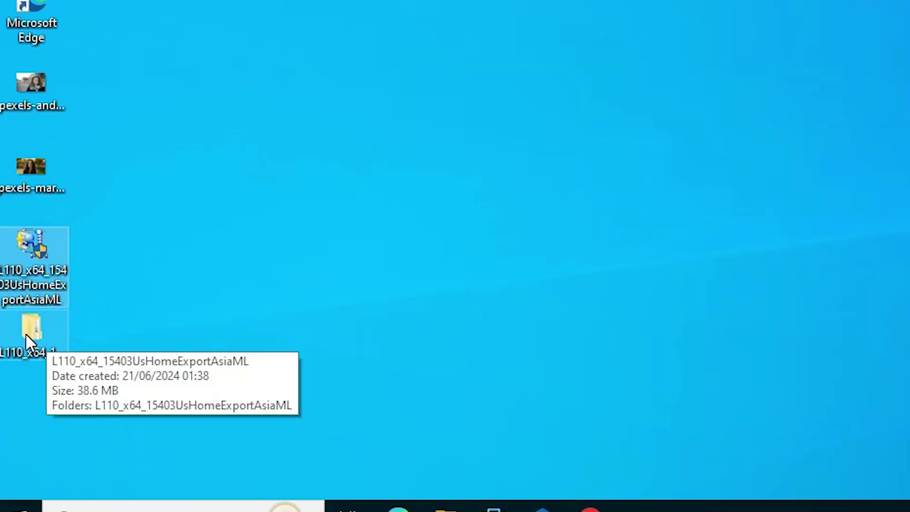
double_click(24, 333)
double_click(339, 195)
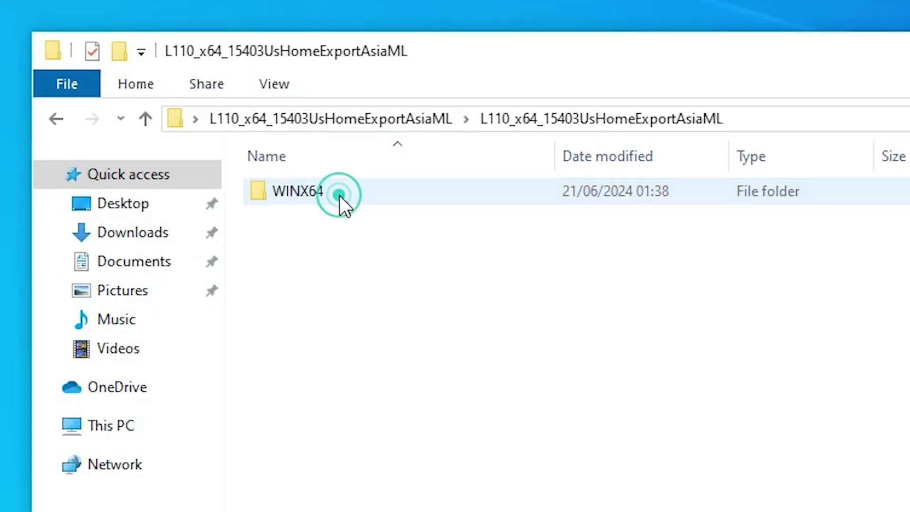
double_click(340, 196)
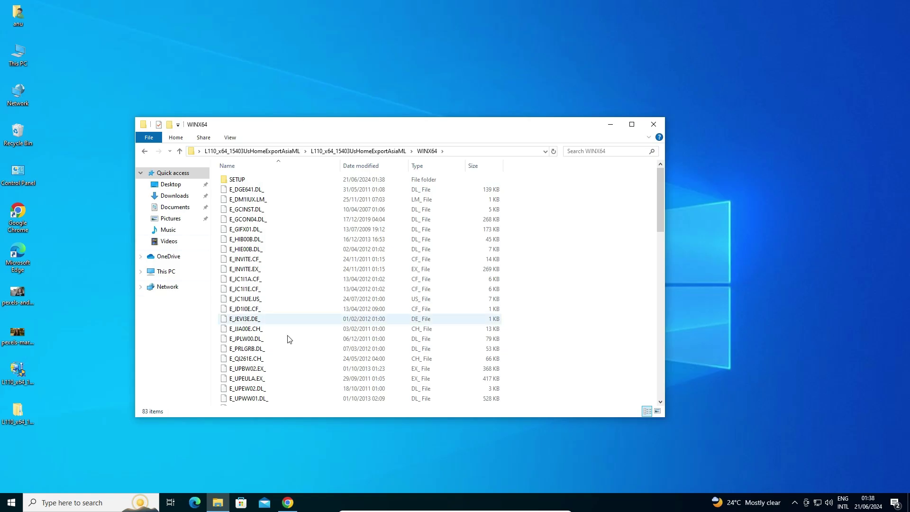
click(661, 130)
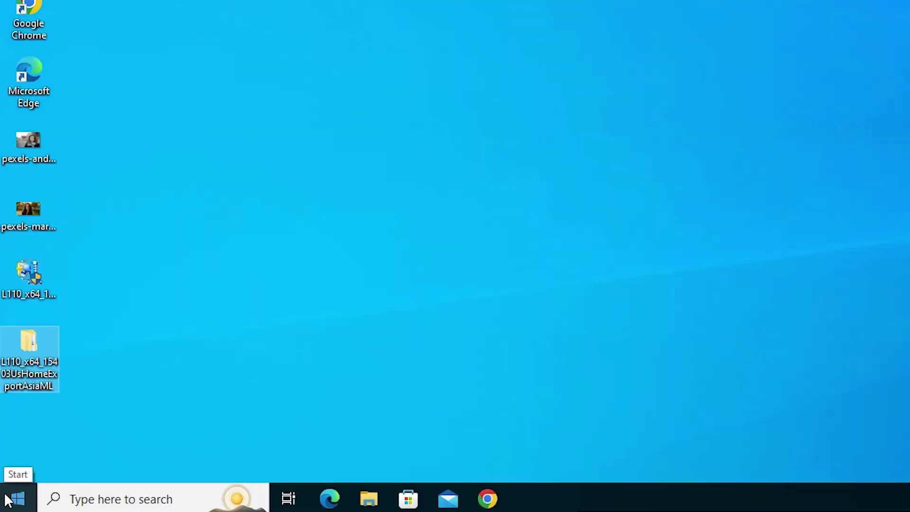
Step: Find Control Panel via the Start menu search 'co' and go to Devices and Printers
click(5, 503)
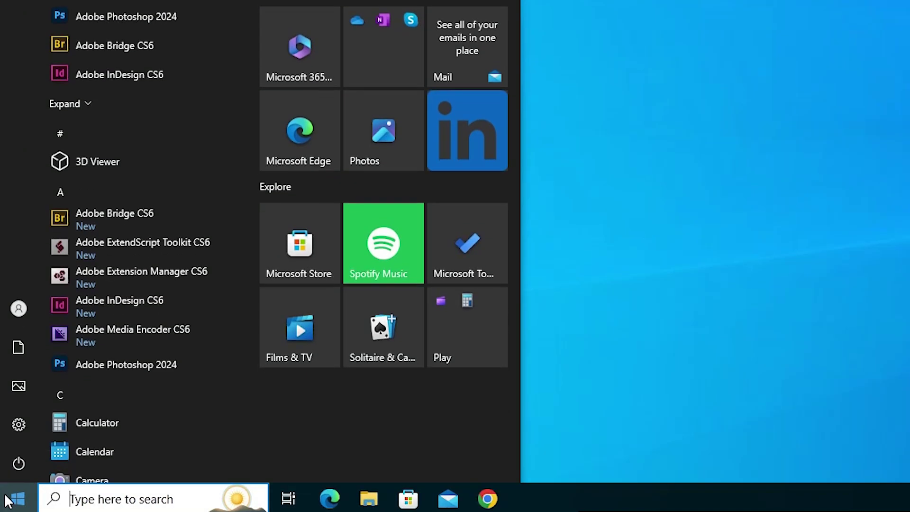
text(con)
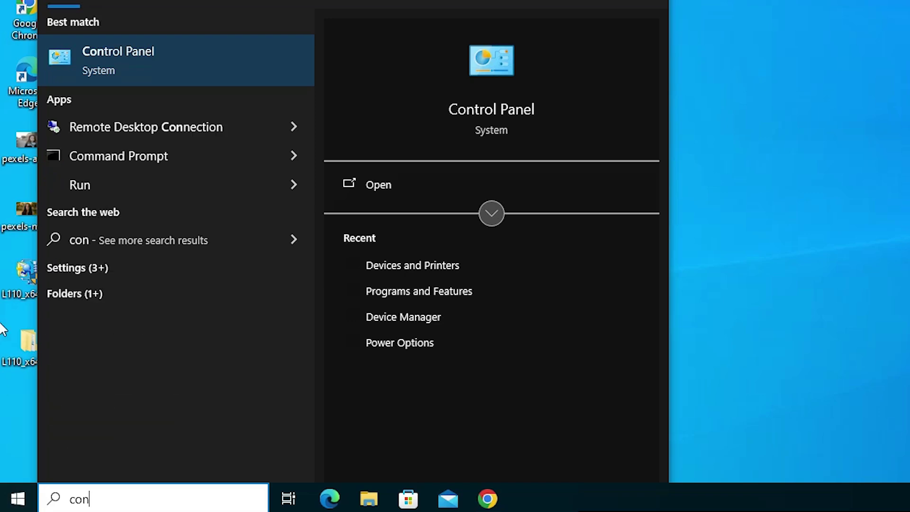
click(135, 71)
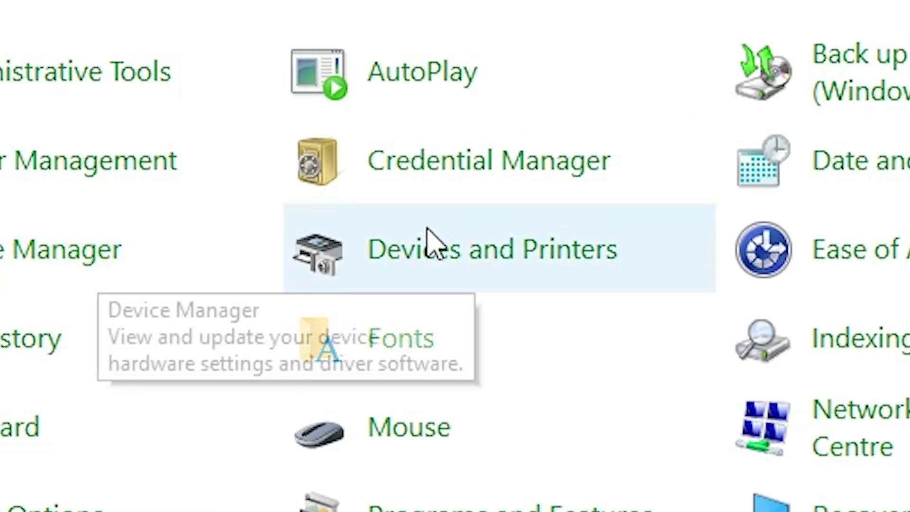
click(473, 258)
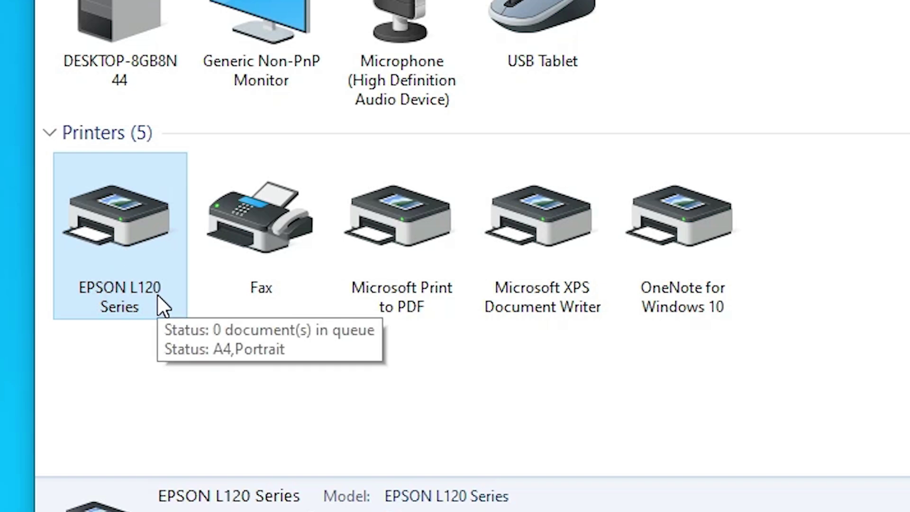
Step: Start a new driver install from the Advanced tab of EPSON L120 Series printer properties
right_click(95, 200)
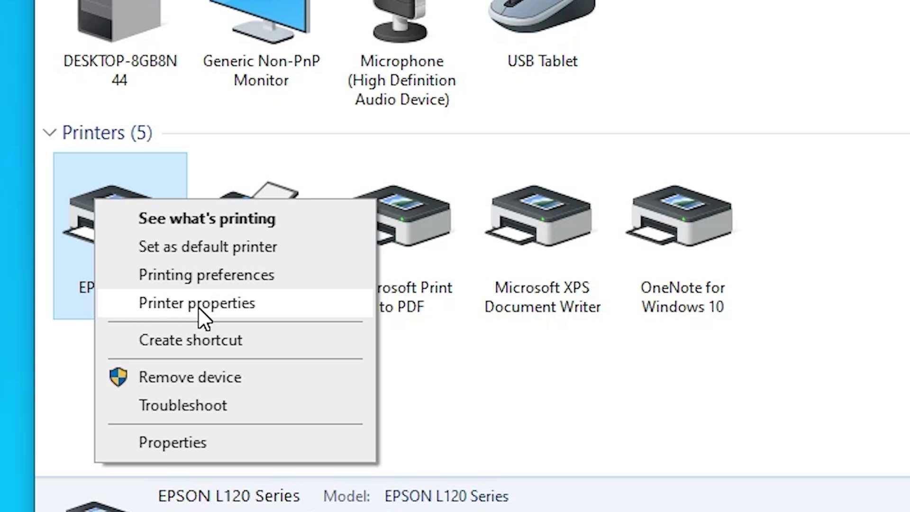
click(166, 307)
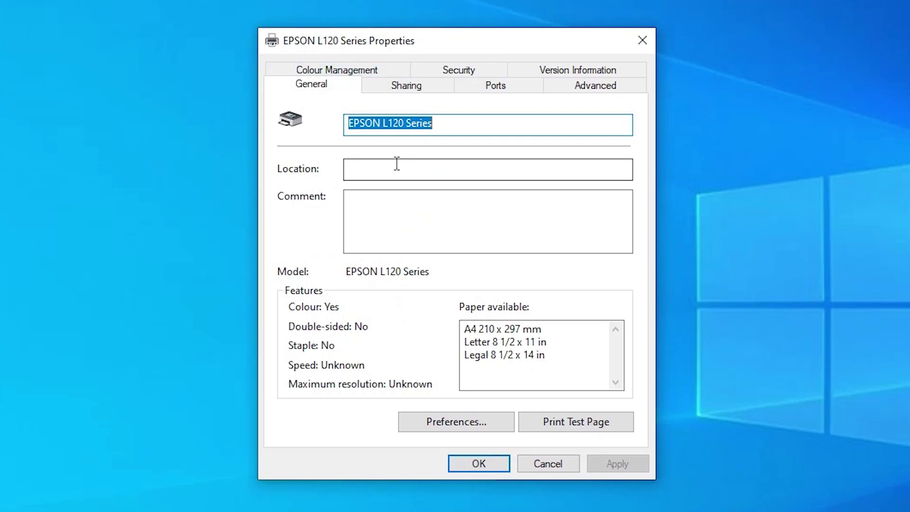
click(624, 86)
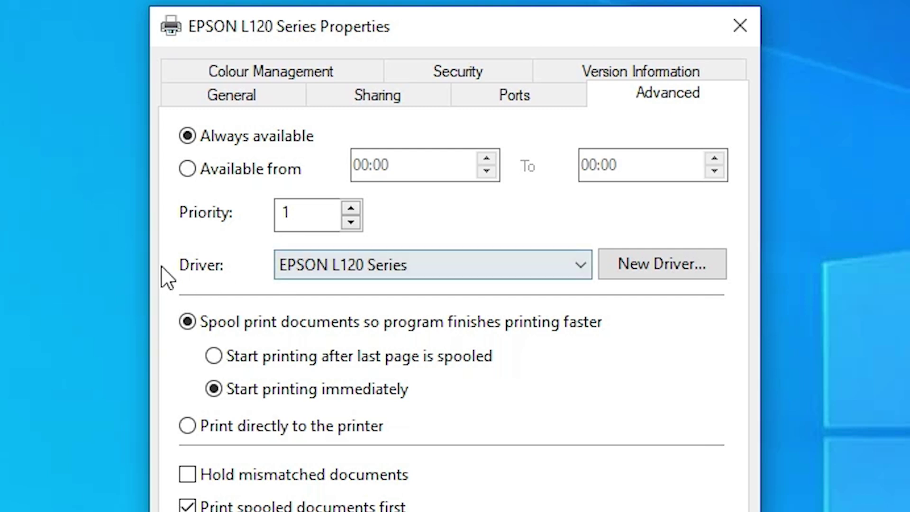
click(702, 264)
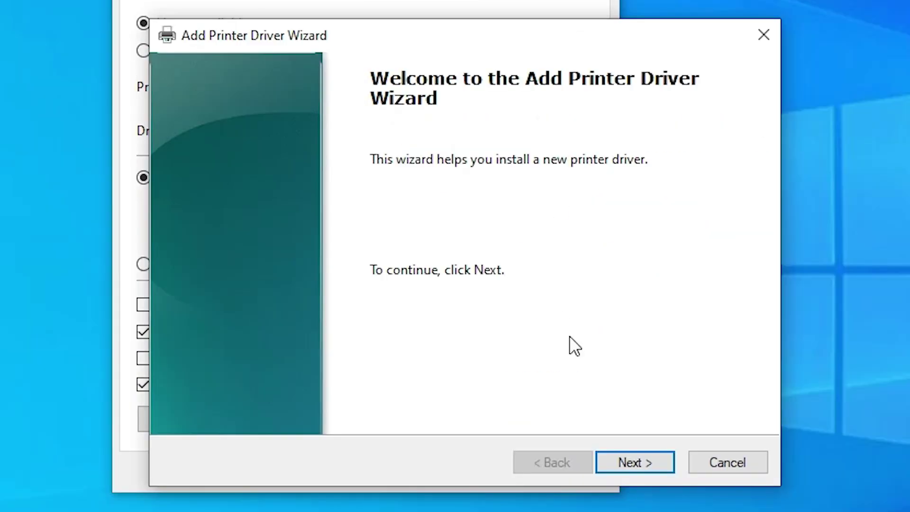
Step: Point Have Disk to the E_WF1I3E setup file in Desktop > L110 folder > WINX64
click(635, 460)
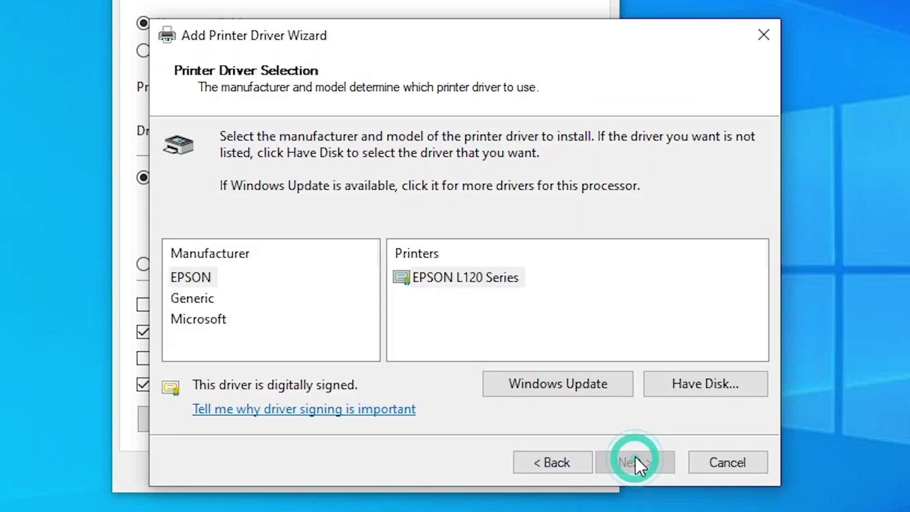
click(717, 376)
click(611, 363)
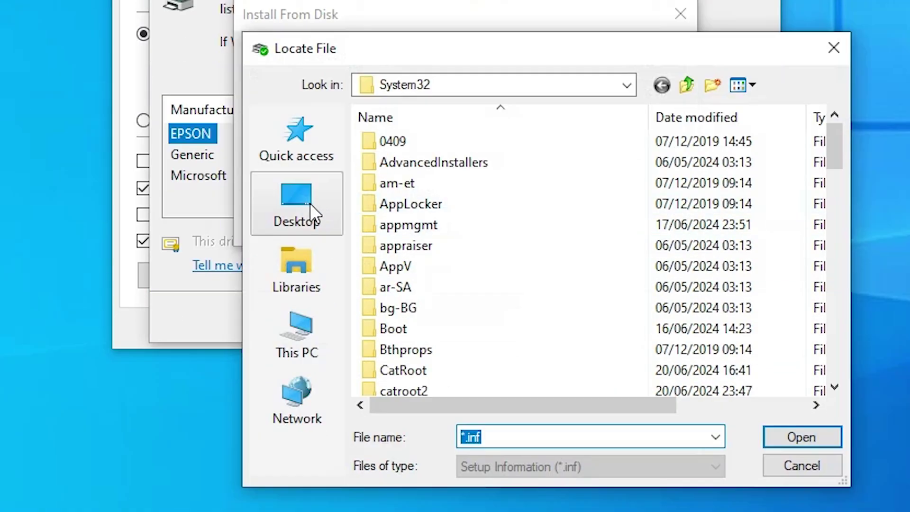
click(284, 341)
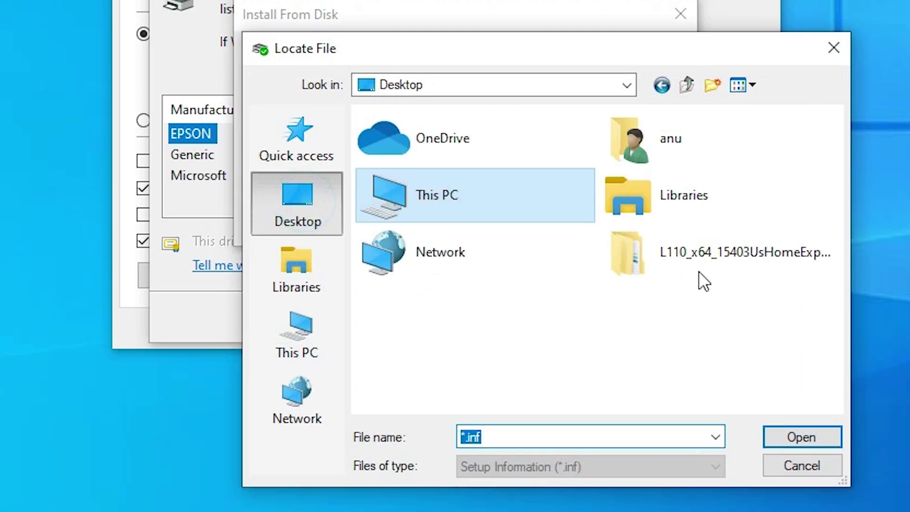
double_click(725, 254)
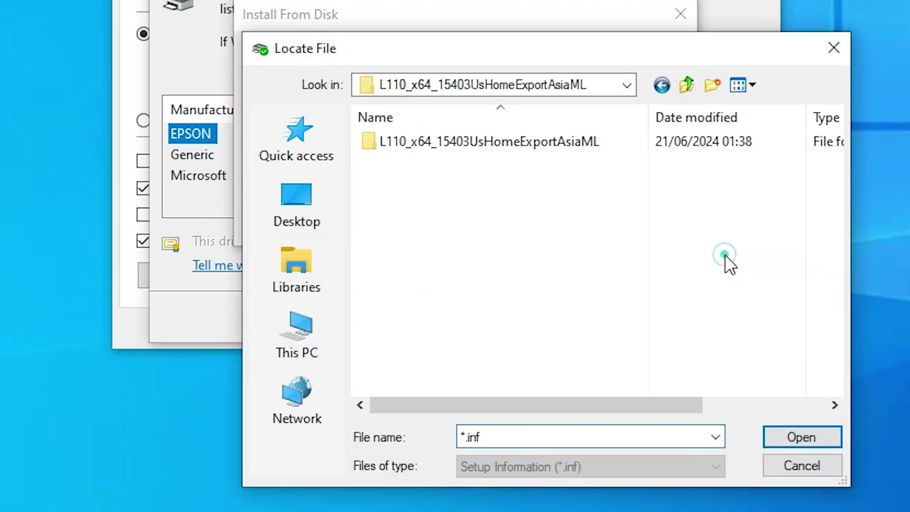
double_click(494, 147)
double_click(459, 147)
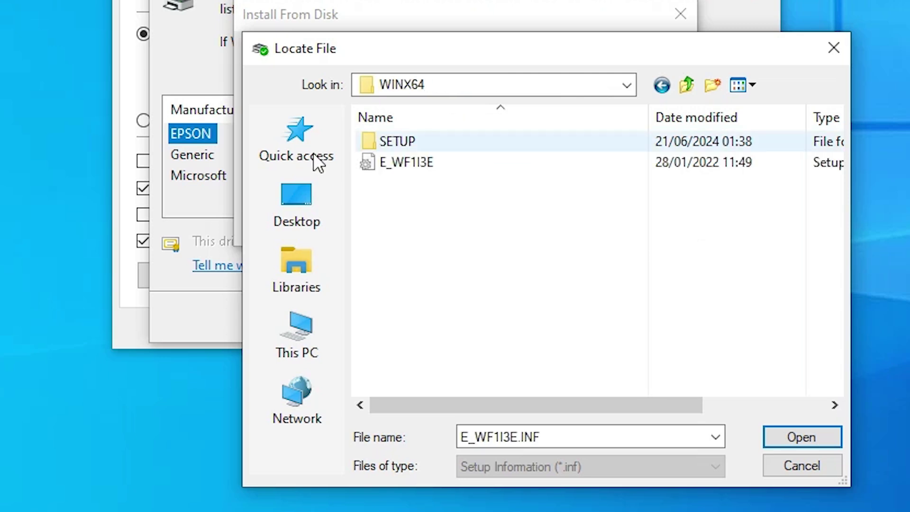
click(417, 162)
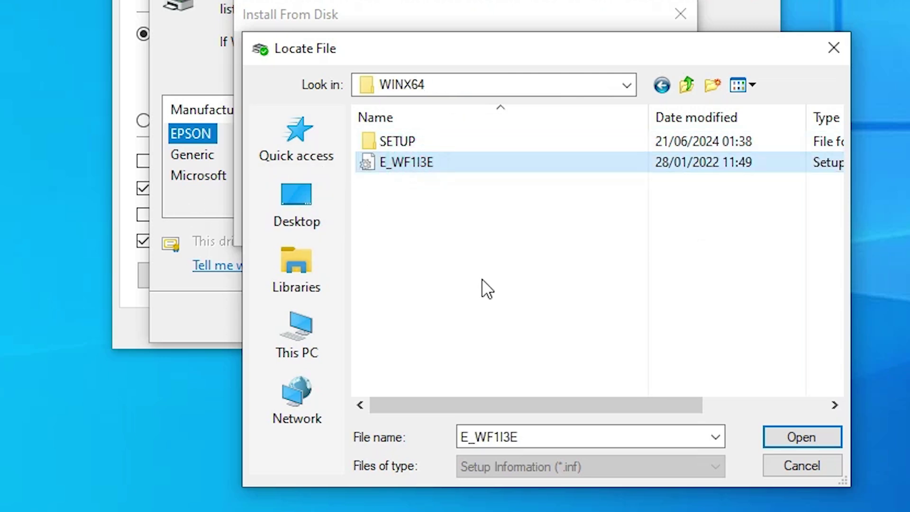
click(780, 436)
click(628, 60)
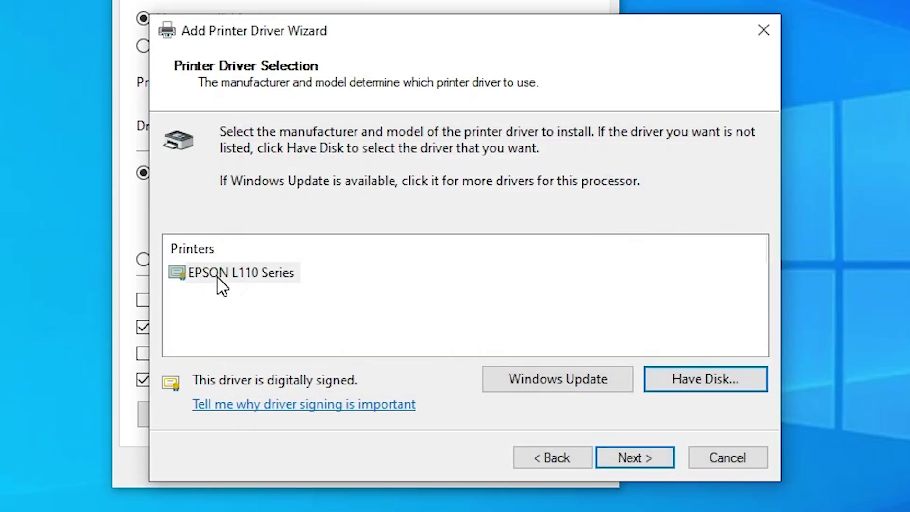
Step: Select EPSON L110 Series, finish the wizard and approve the installation
click(218, 284)
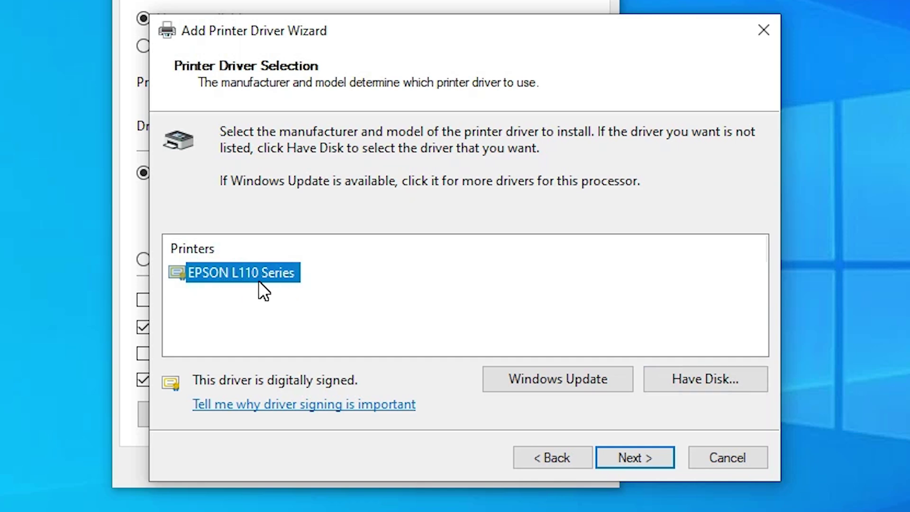
click(628, 451)
click(635, 453)
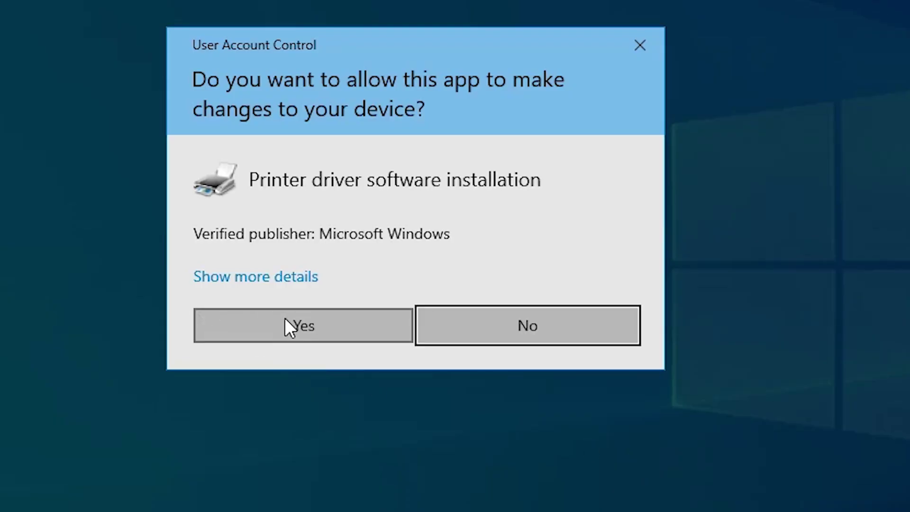
click(285, 319)
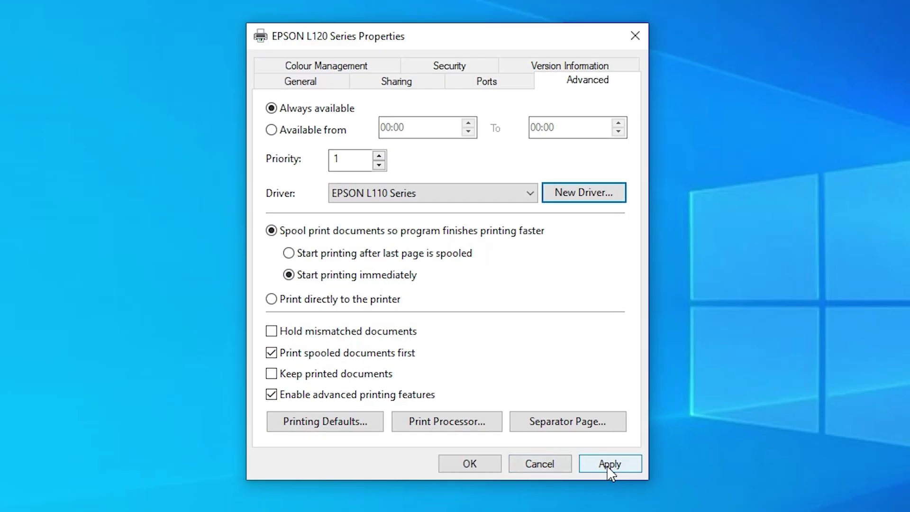
Step: Apply the EPSON L110 Series driver, close the printer properties, and start Adobe Photoshop 2024
click(572, 468)
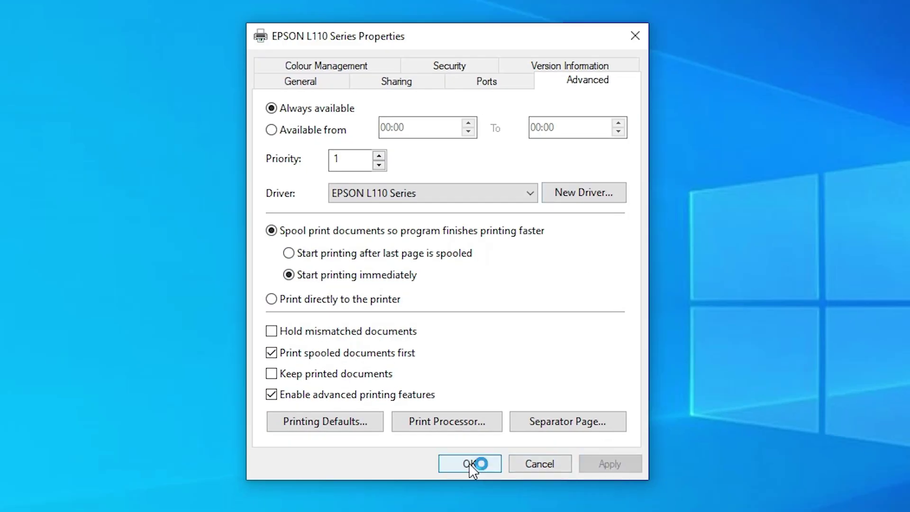
click(470, 463)
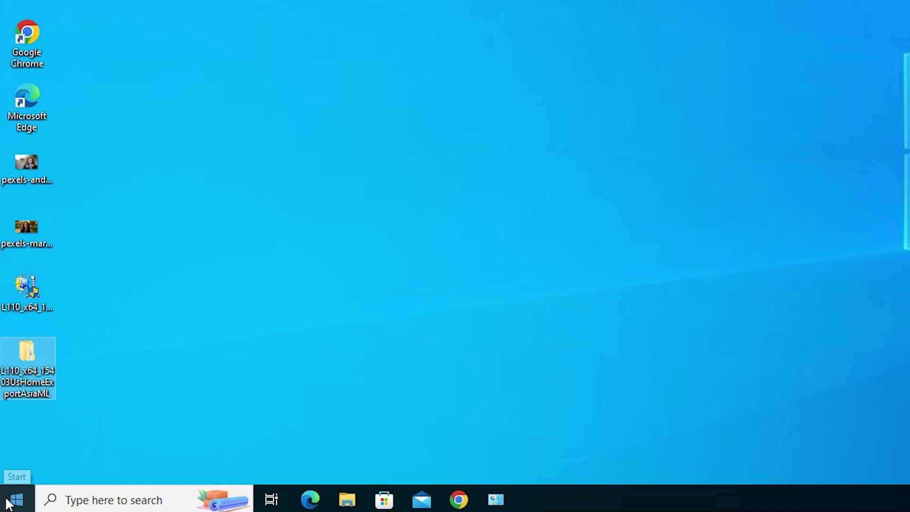
click(8, 504)
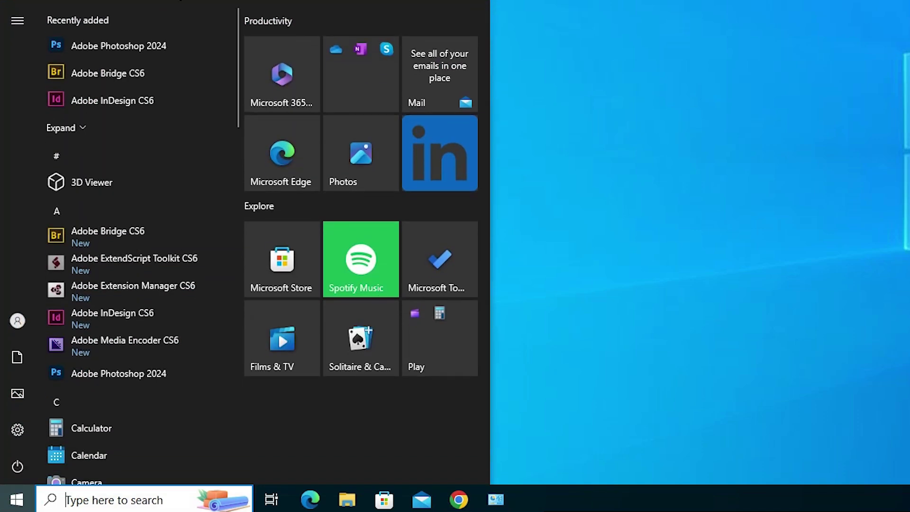
click(134, 49)
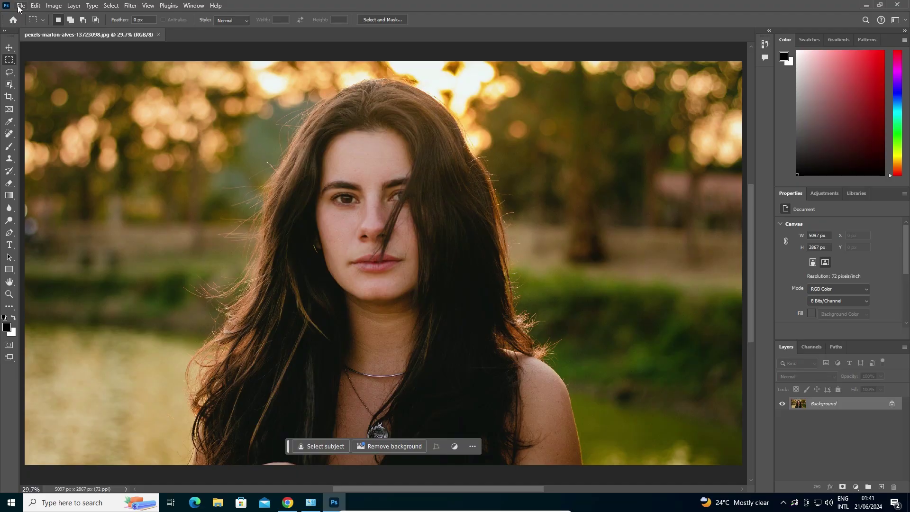
Step: Print the portrait photo on EPSON L110 Series, past the compatibility warning, and open its Print Settings
click(31, 5)
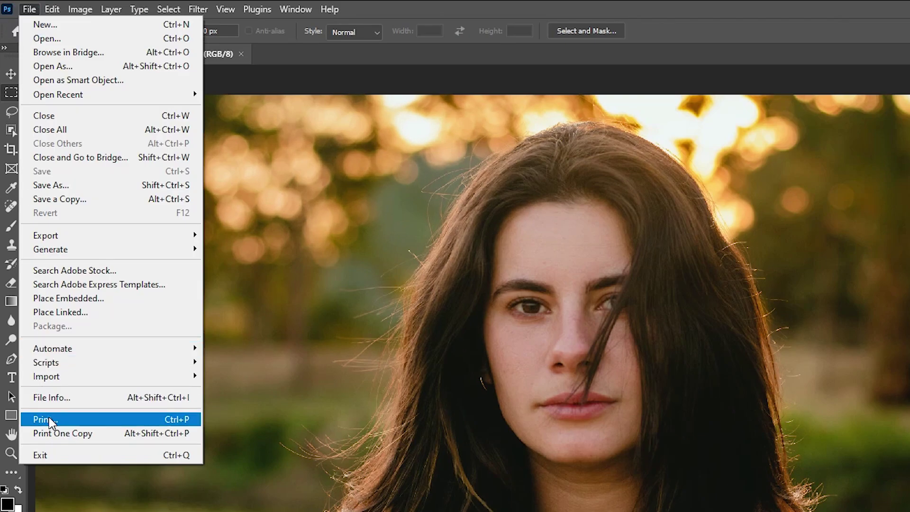
click(49, 419)
key(Return)
click(764, 113)
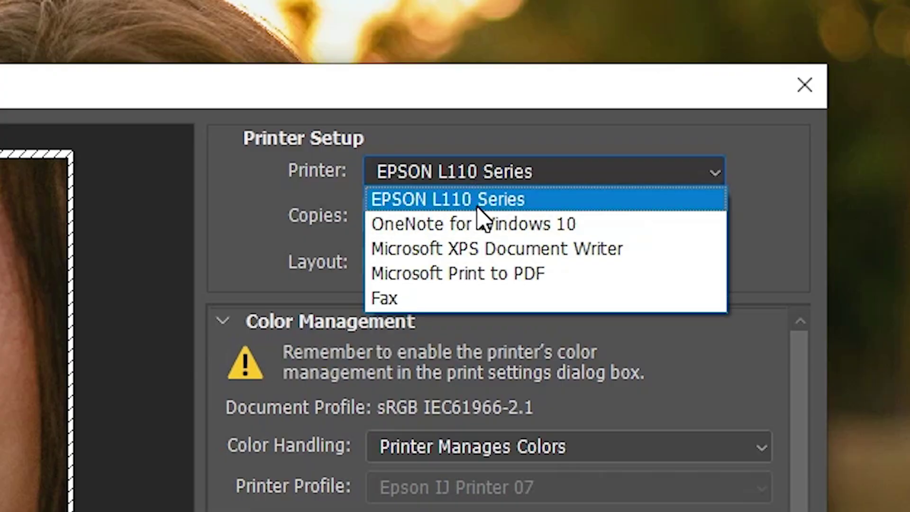
click(529, 209)
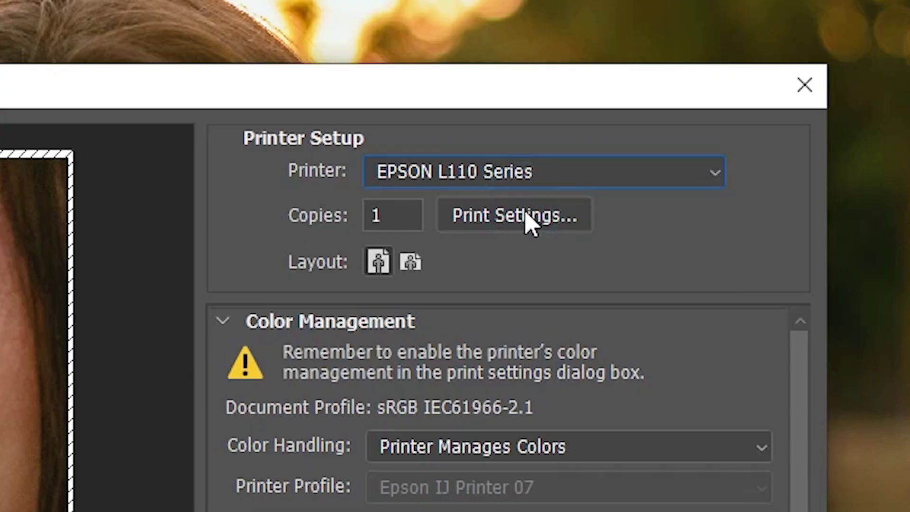
click(529, 221)
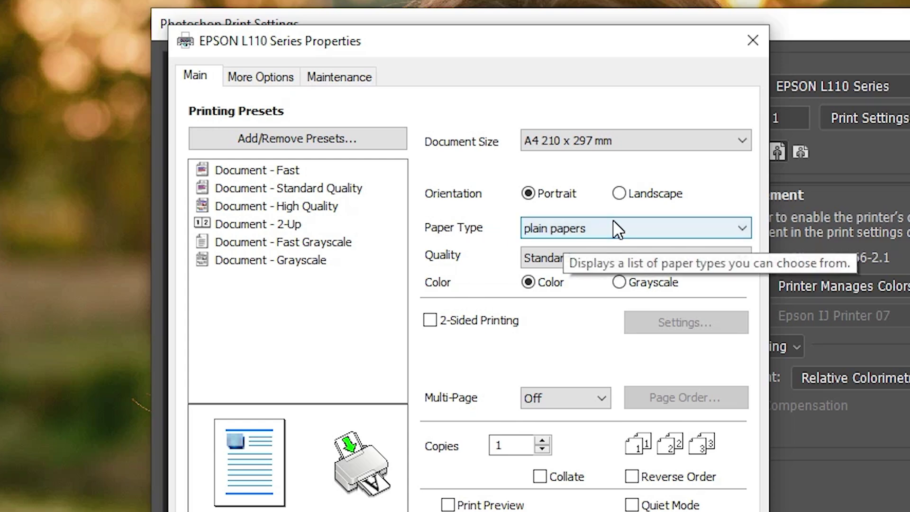
click(667, 238)
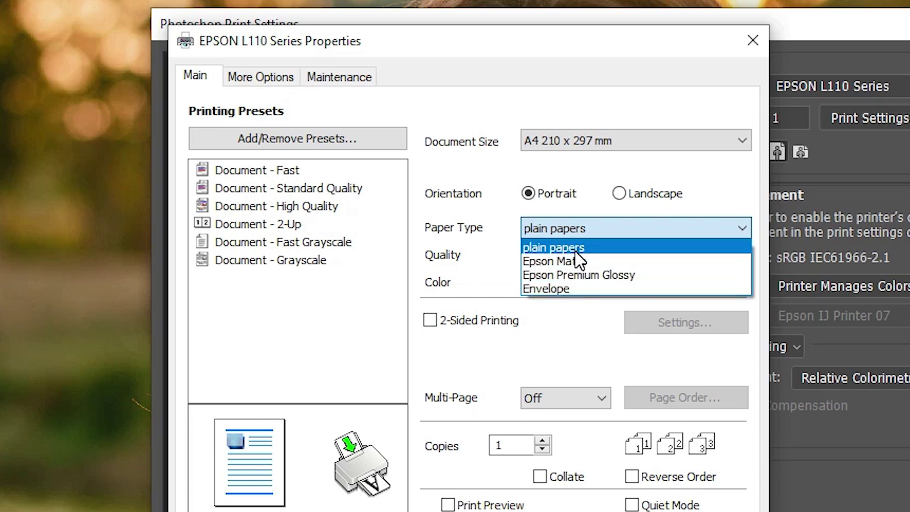
click(431, 232)
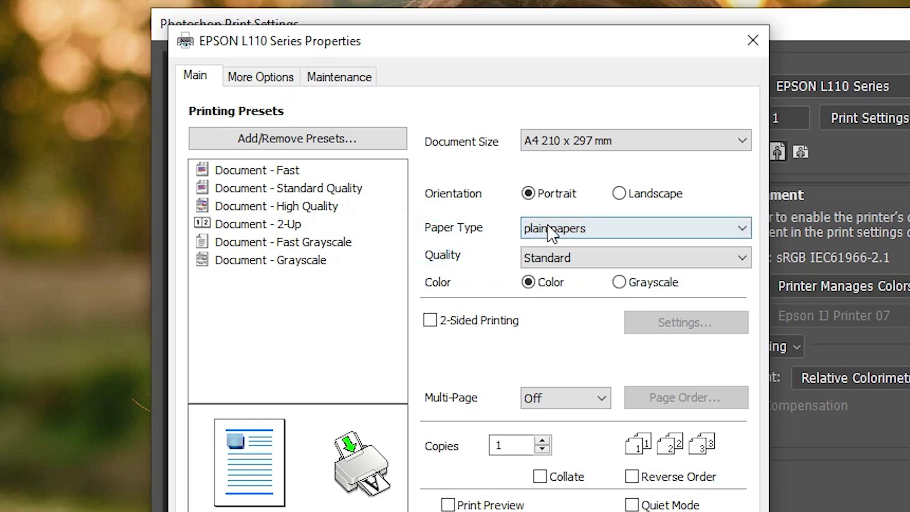